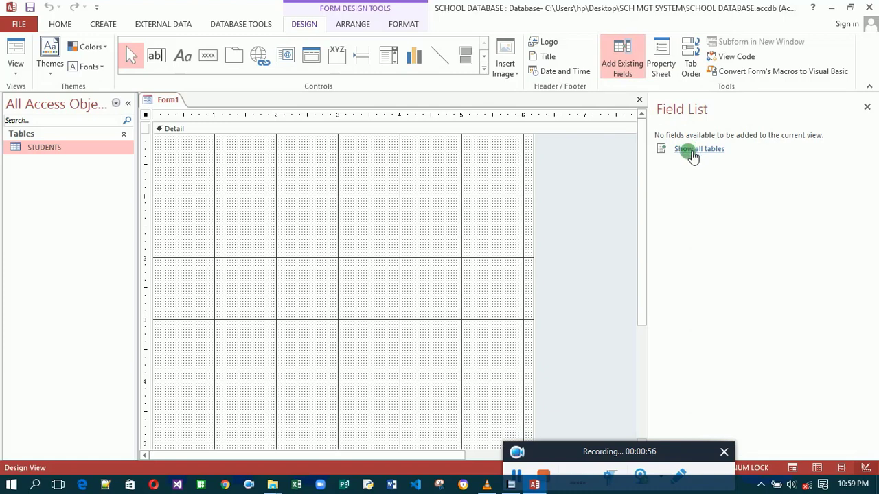
Step: Show all tables in the field list, expand STUDENTS, and add its ID, STUDENT NAME, GENDER and CLASS fields to the form
click(692, 151)
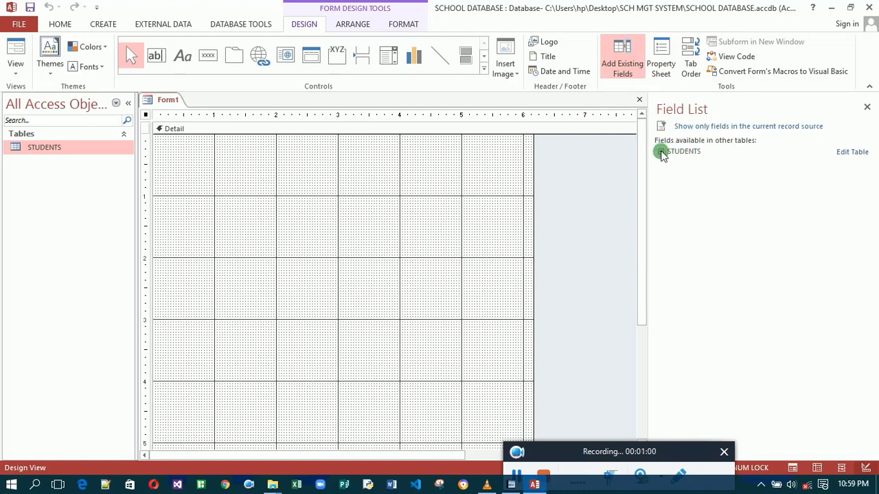
click(661, 151)
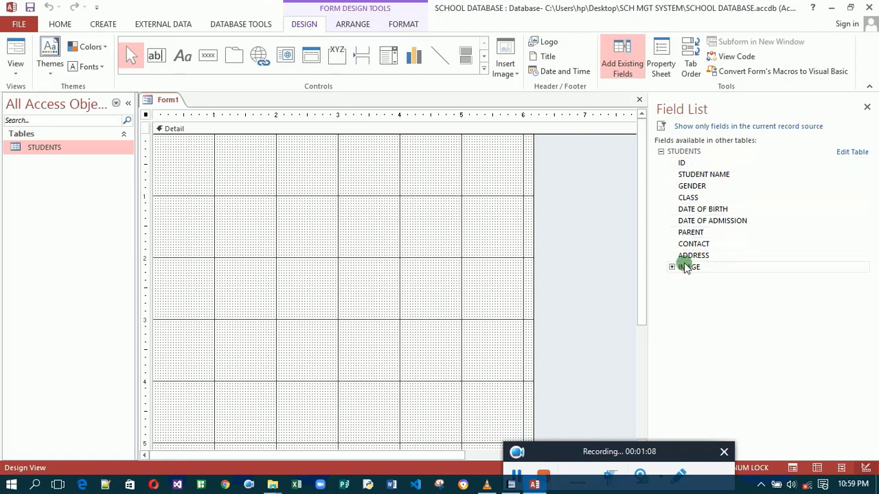
click(693, 162)
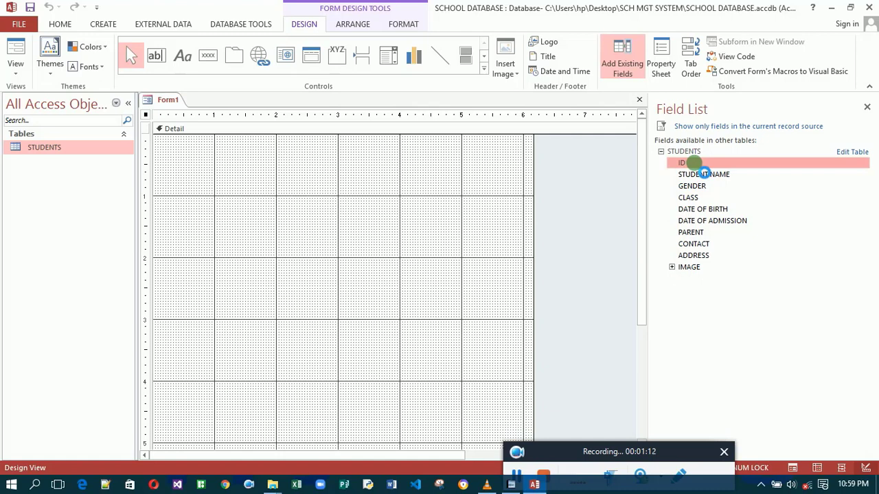
double_click(694, 164)
double_click(694, 174)
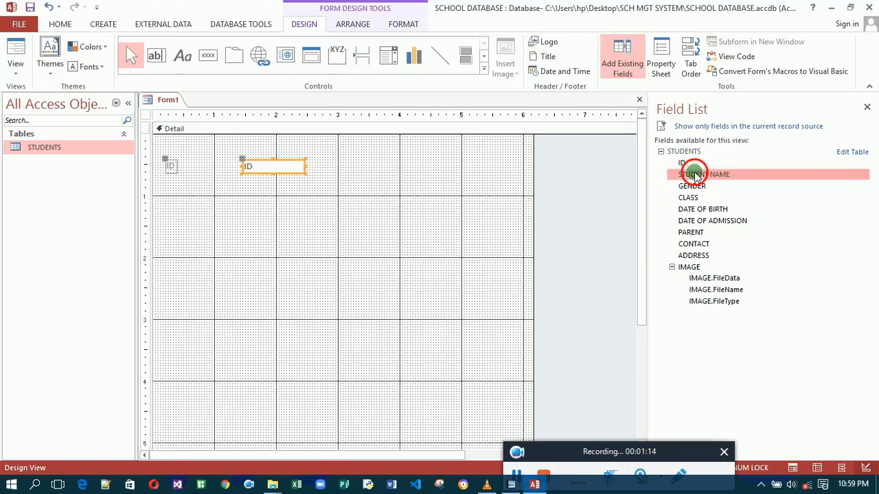
double_click(693, 187)
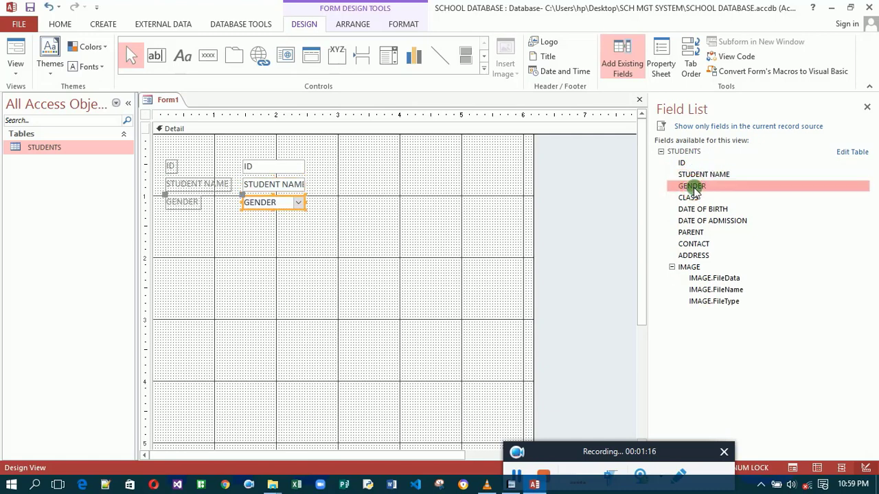
click(693, 198)
double_click(694, 199)
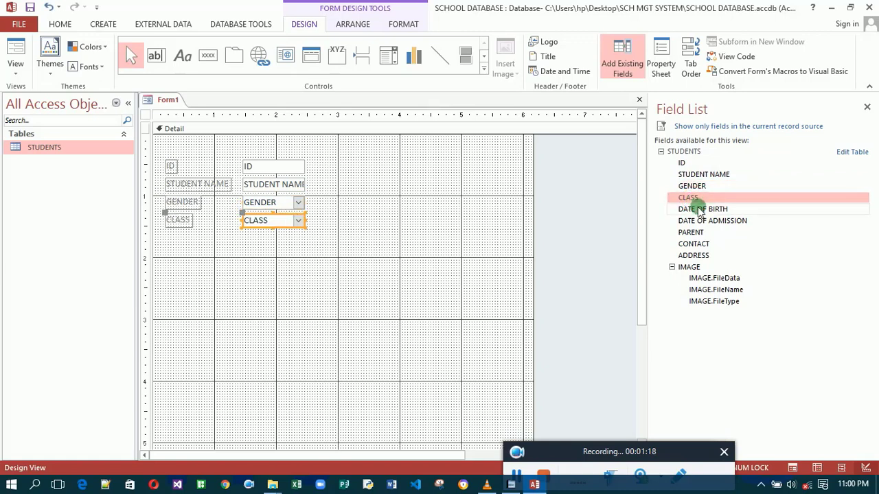
Step: Add the DATE OF BIRTH, DATE OF ADMISSION, PARENT, CONTACT, ADDRESS and IMAGE fields to the form
double_click(695, 209)
double_click(701, 221)
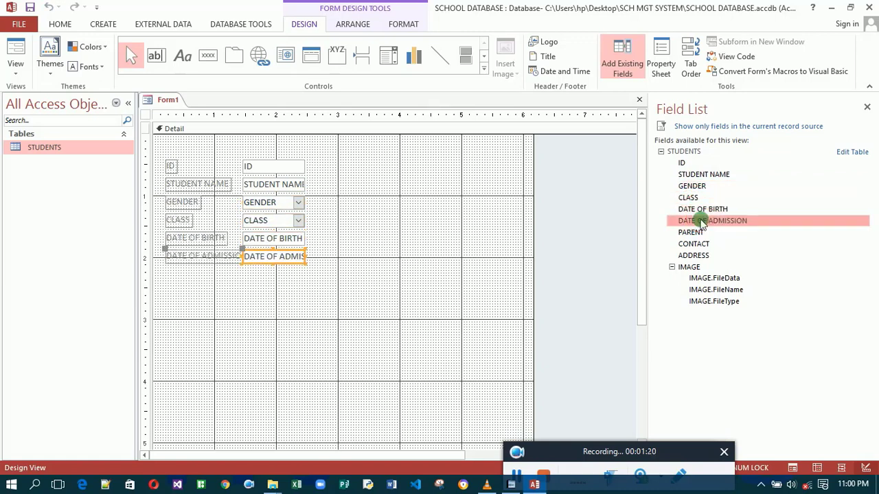
click(694, 233)
double_click(696, 234)
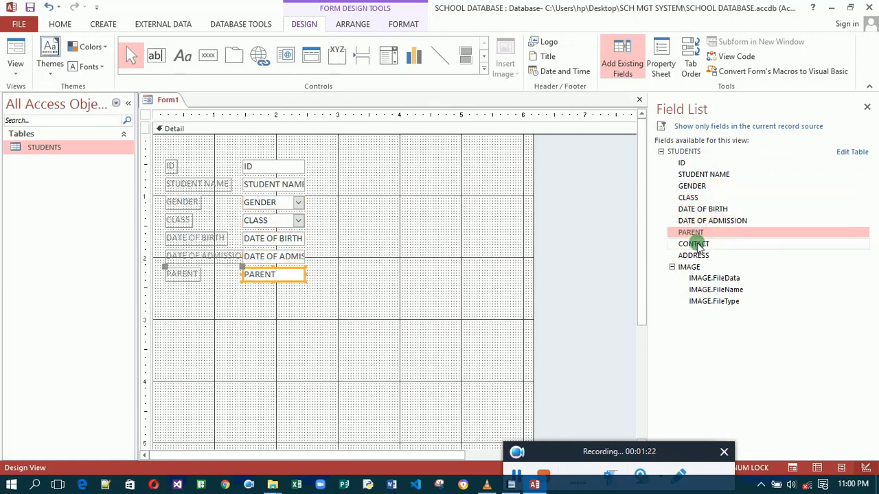
double_click(695, 244)
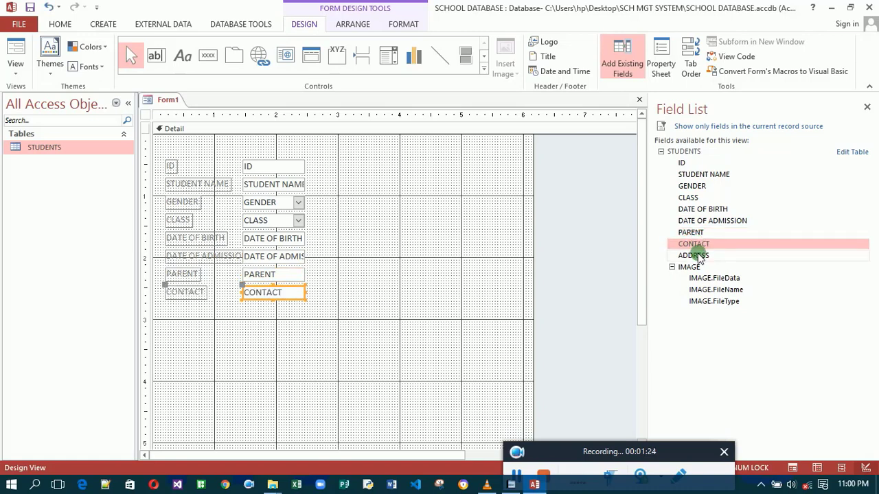
double_click(697, 255)
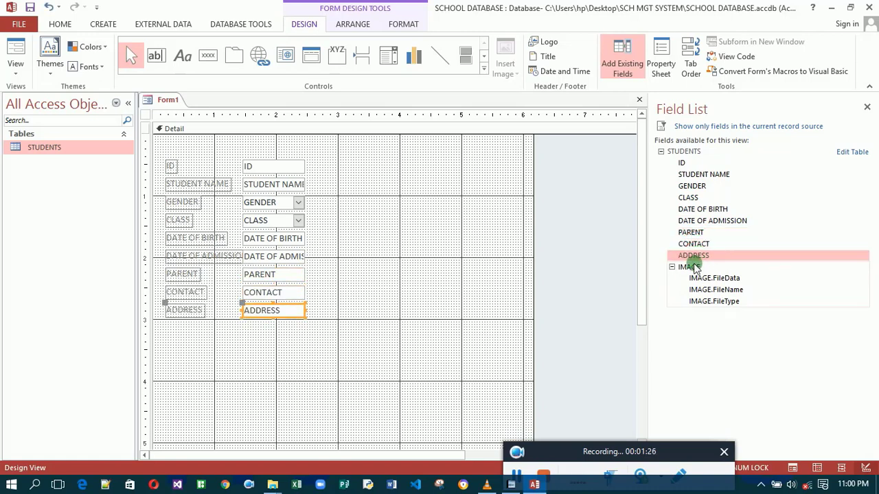
double_click(689, 267)
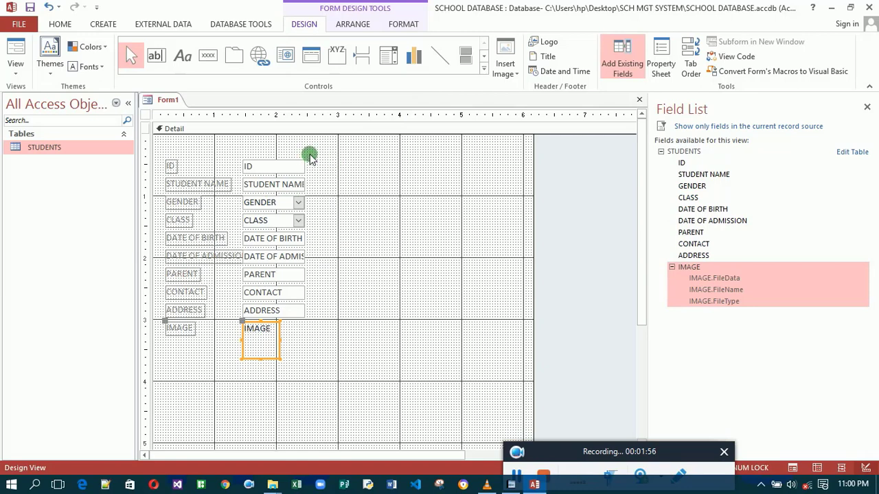
Step: Move all the field controls and labels together about 1 inch down and 0.4 inch to the right in the Detail section
drag(310, 157, 187, 354)
drag(197, 322, 223, 388)
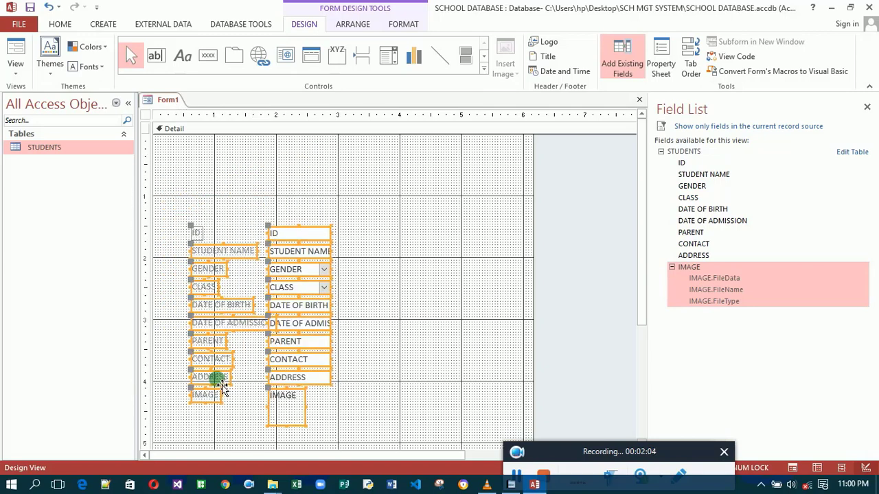
click(372, 333)
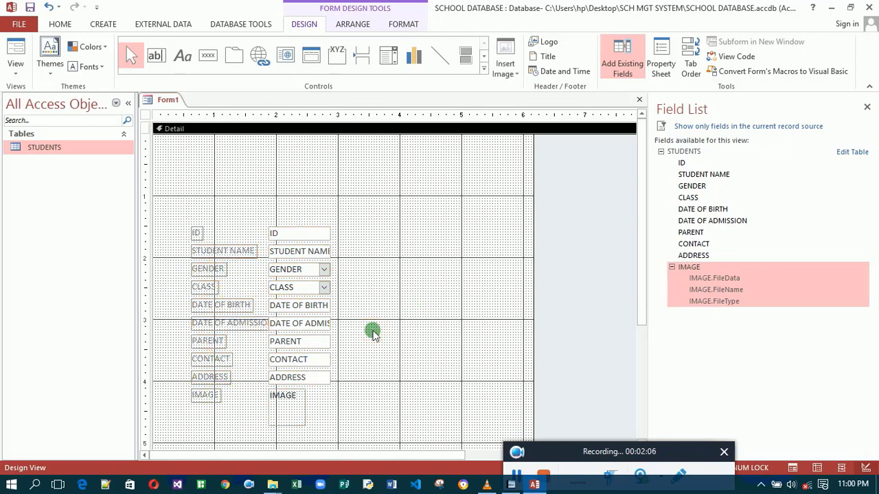
Step: Move the IMAGE field out to the right of the other fields and raise its box above its label
click(287, 407)
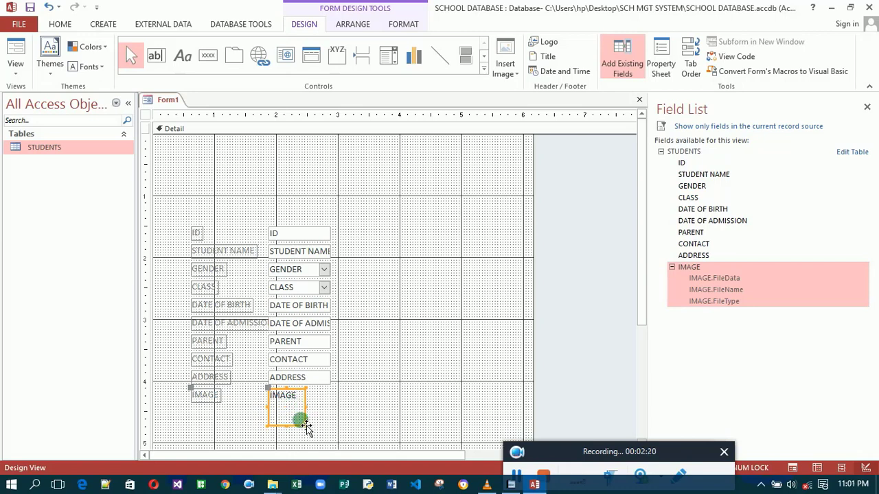
drag(304, 427, 494, 292)
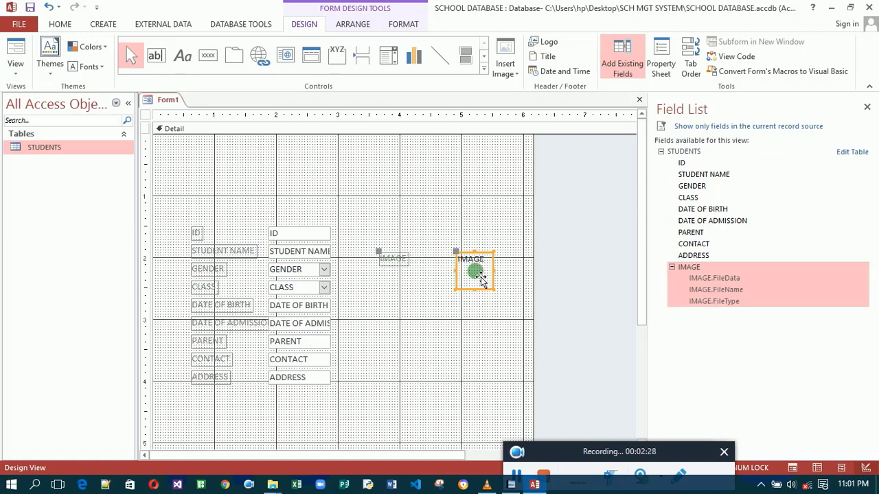
mouse_move(480, 280)
mouse_down()
mouse_move(469, 270)
mouse_move(466, 277)
mouse_move(464, 264)
mouse_move(473, 278)
mouse_move(405, 324)
mouse_move(428, 277)
mouse_move(459, 253)
mouse_move(445, 182)
mouse_move(459, 193)
mouse_move(459, 225)
mouse_up()
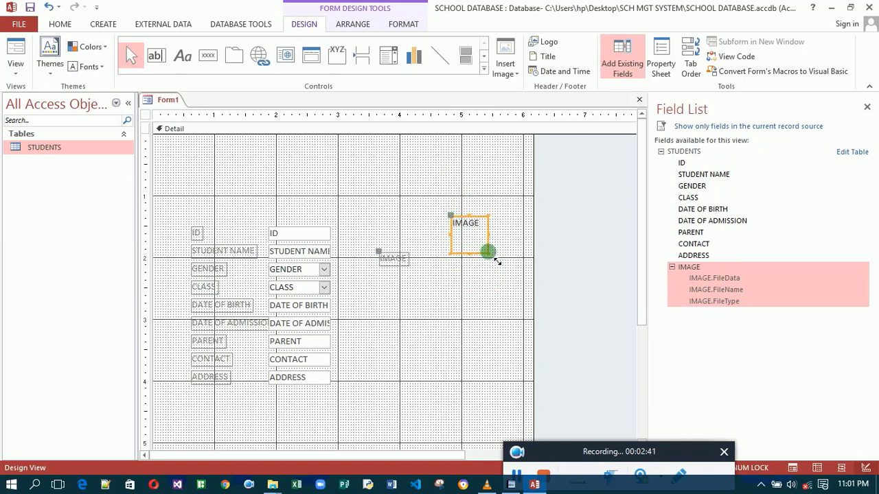
Step: Enlarge the IMAGE box to about 1.2 by 1 inch and place its label centered beneath it
drag(486, 254, 512, 278)
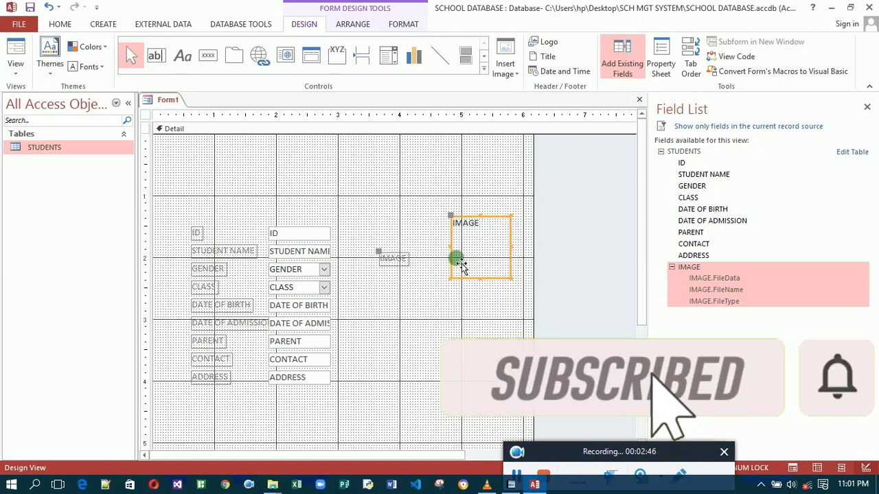
drag(460, 255, 447, 256)
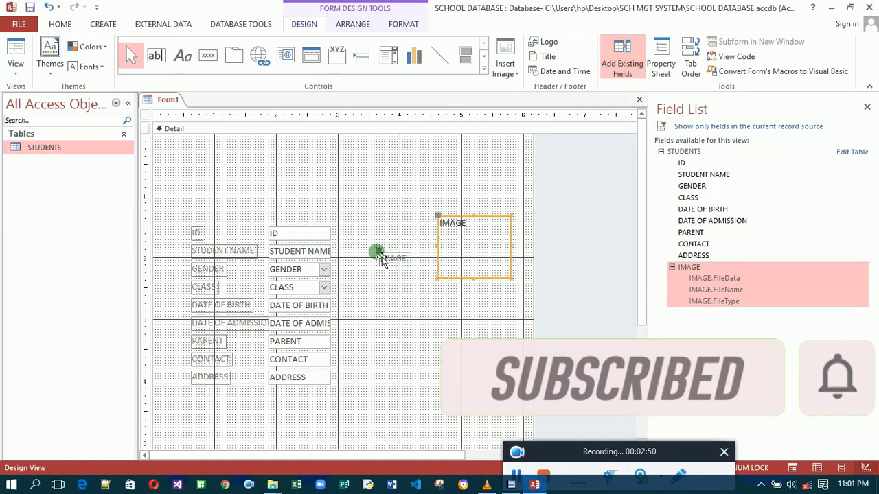
drag(377, 251, 459, 295)
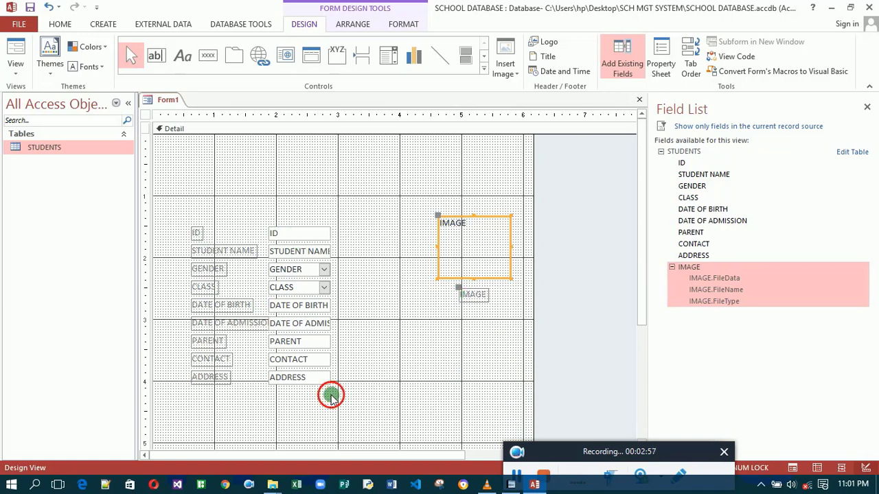
Step: Shift the ID to ADDRESS controls slightly up and left, and widen them until the text boxes are about 1.6 inches wide
drag(331, 395, 192, 223)
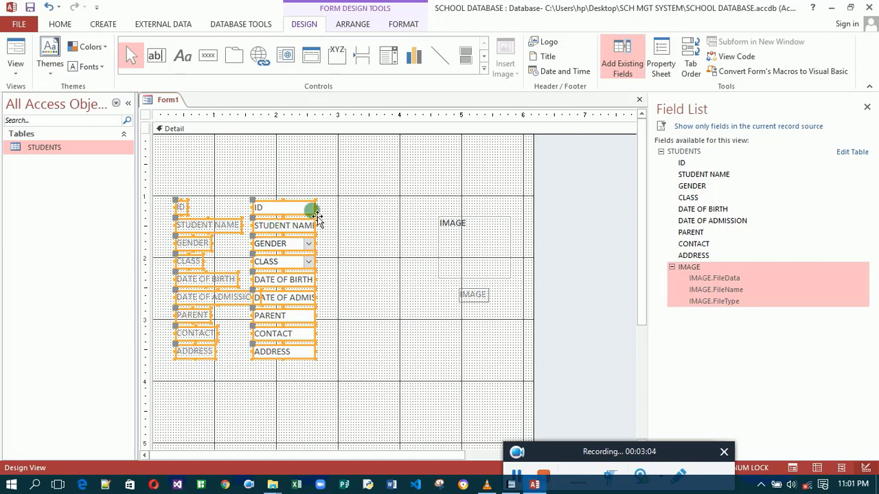
drag(323, 217, 359, 216)
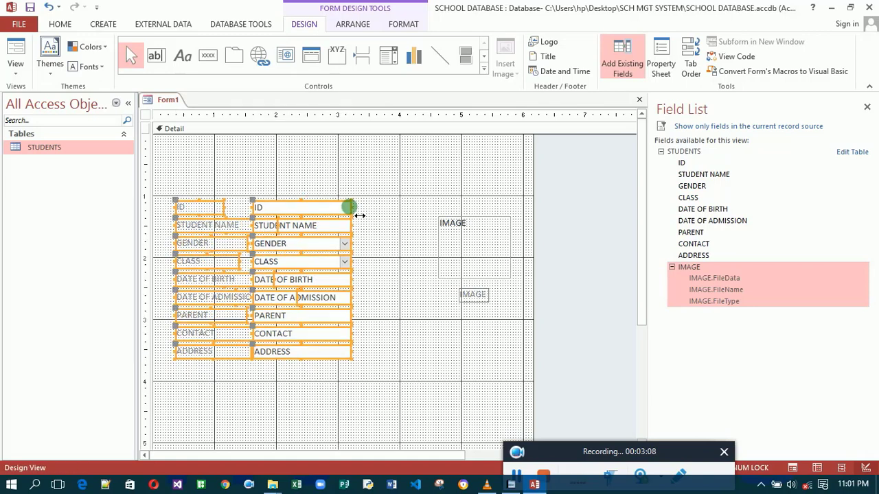
click(390, 358)
Step: Move the IMAGE box and its label left, closer to the other fields, to about the 4-inch ruler mark
click(467, 250)
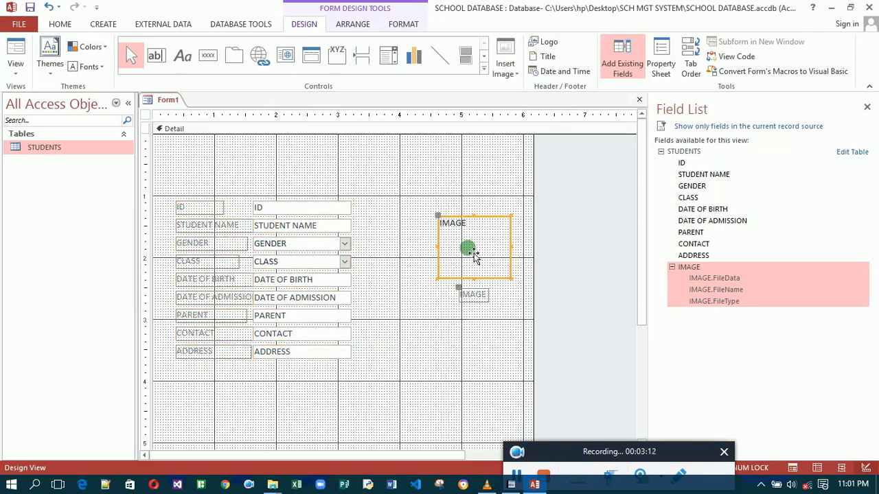
drag(474, 256, 446, 253)
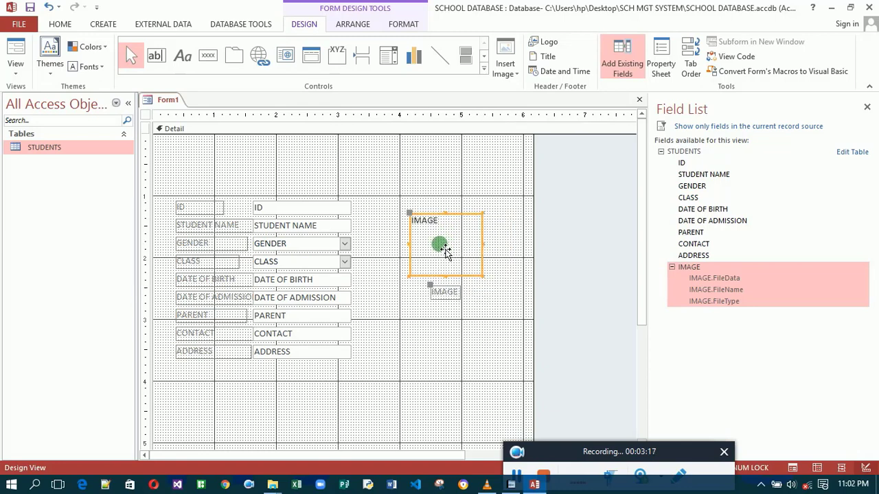
click(453, 347)
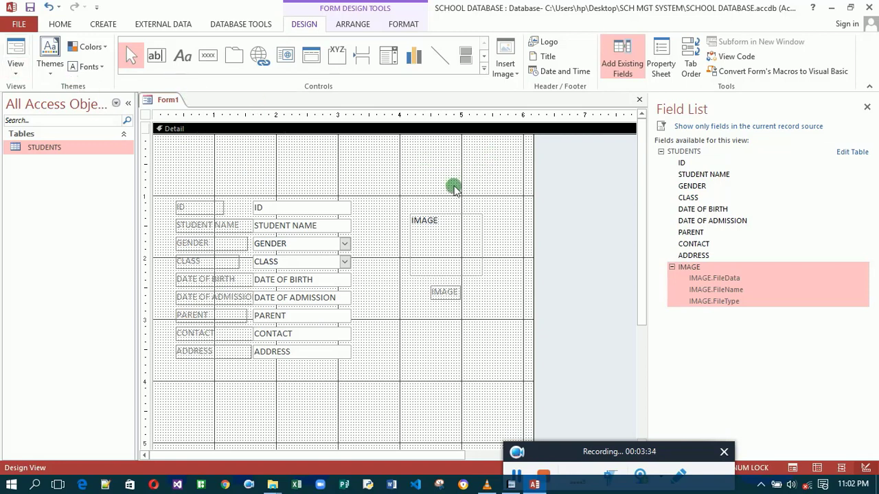
Step: Try Accent 2, Darker 25% as the Detail section's back color, and settle on Accent 4, Lighter 40%
click(661, 69)
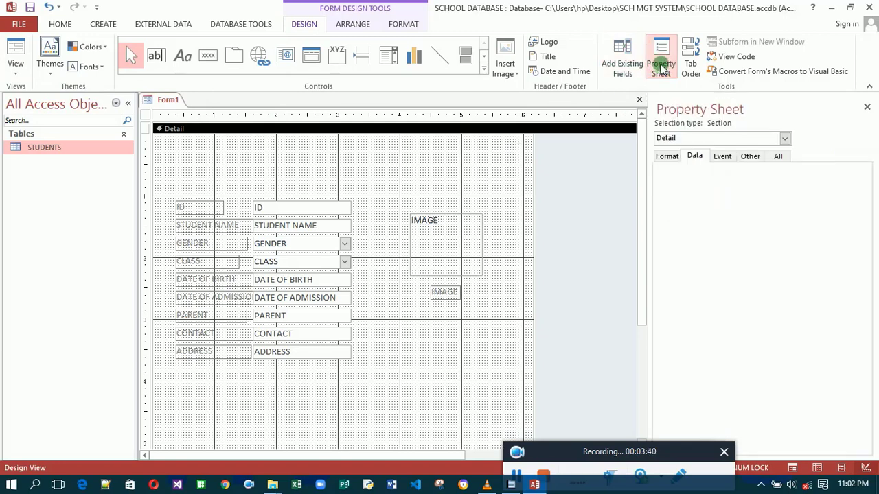
click(495, 181)
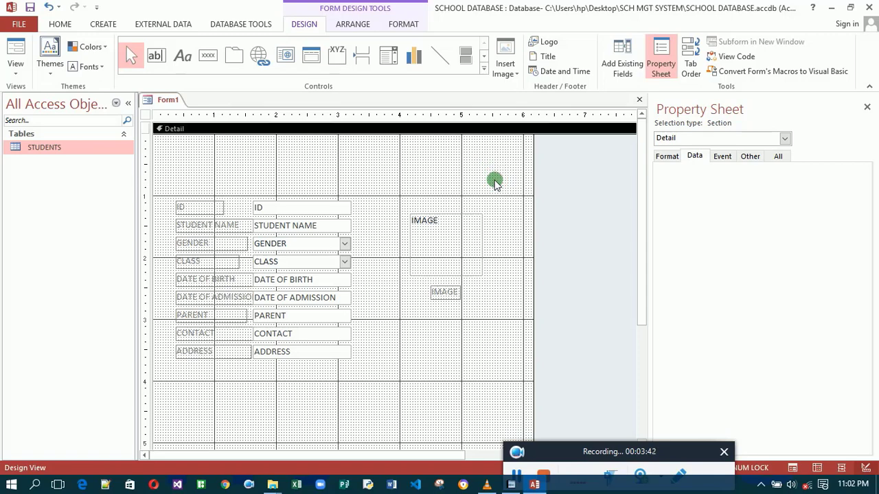
click(664, 157)
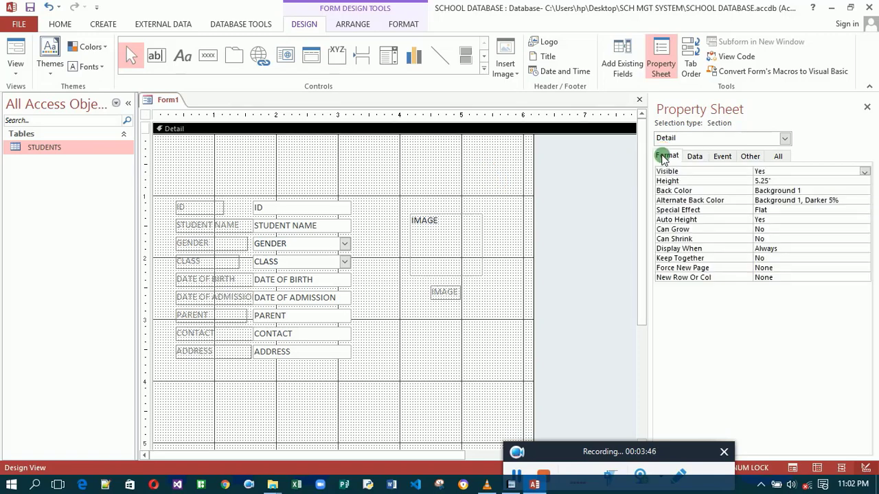
click(775, 157)
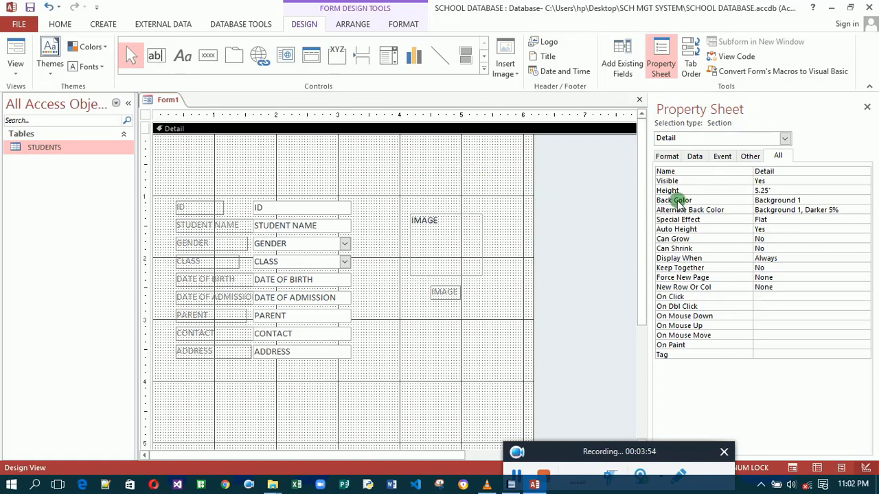
click(824, 201)
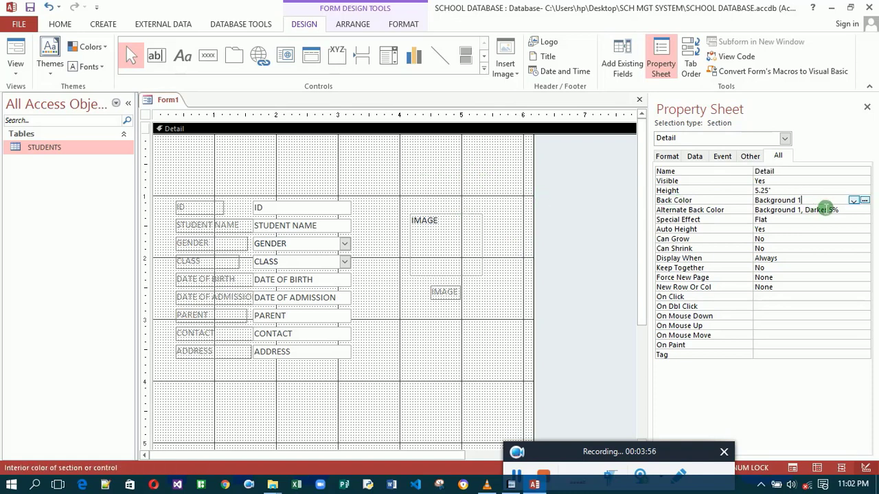
click(855, 200)
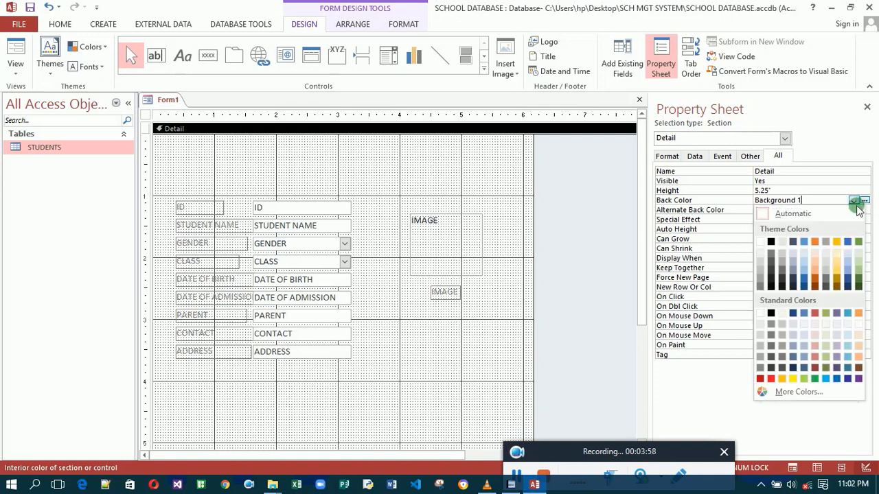
click(815, 281)
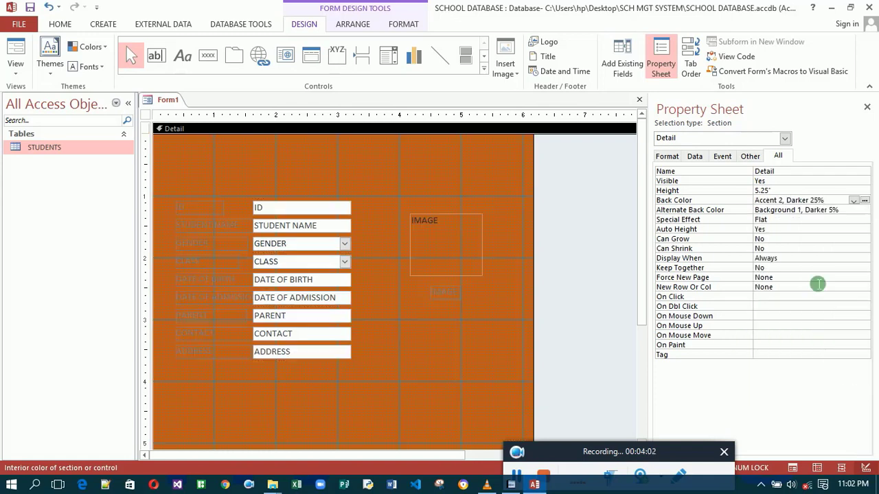
click(865, 200)
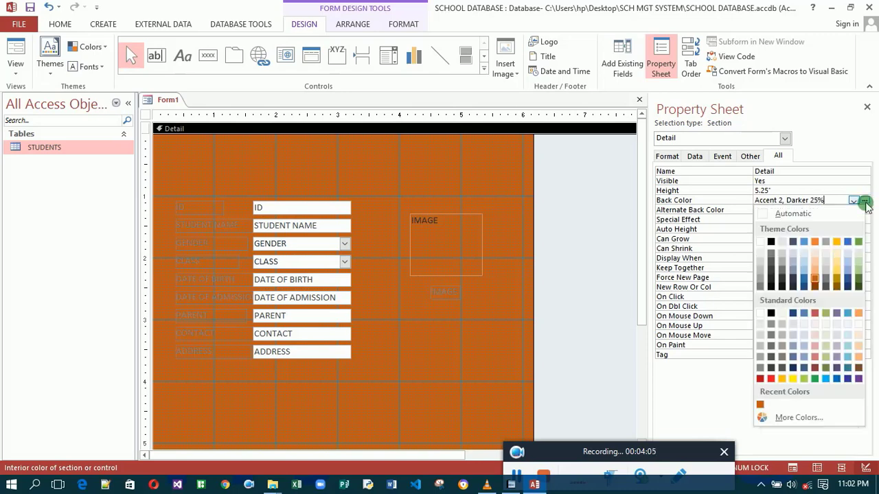
click(837, 275)
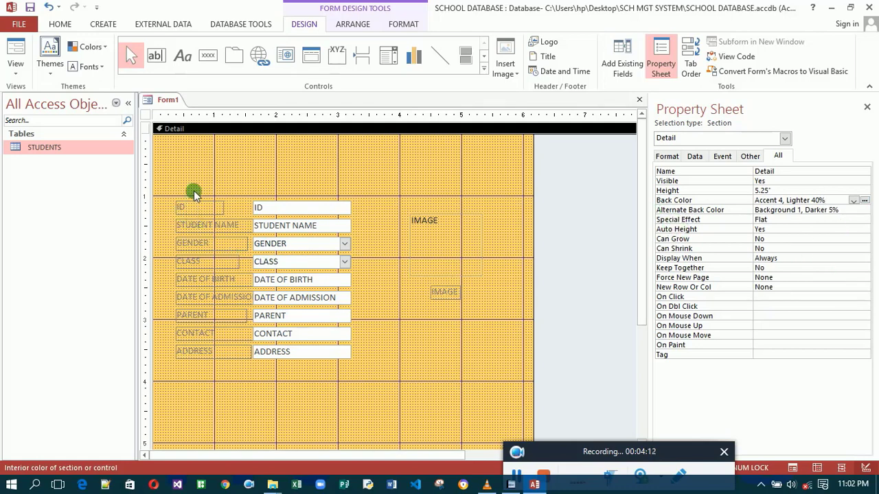
Step: Select all the ID to ADDRESS labels and set their fore color to dark gray #3F3F3F
drag(193, 194, 209, 369)
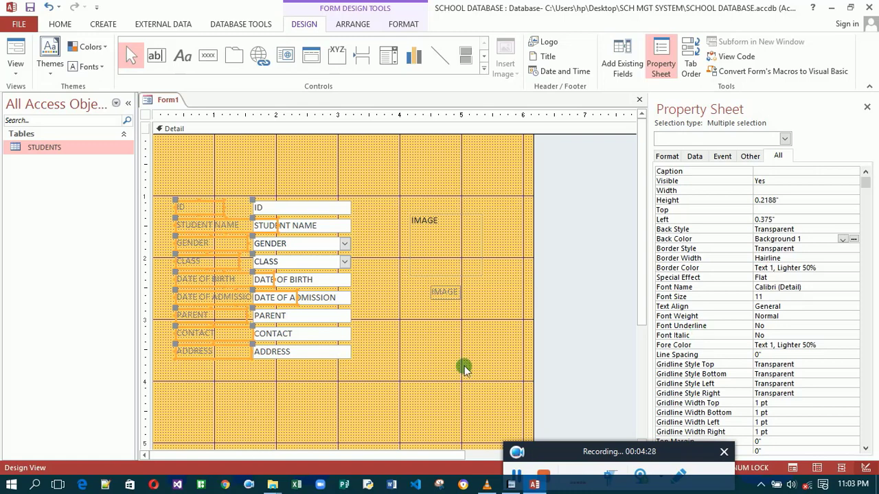
click(842, 345)
click(854, 344)
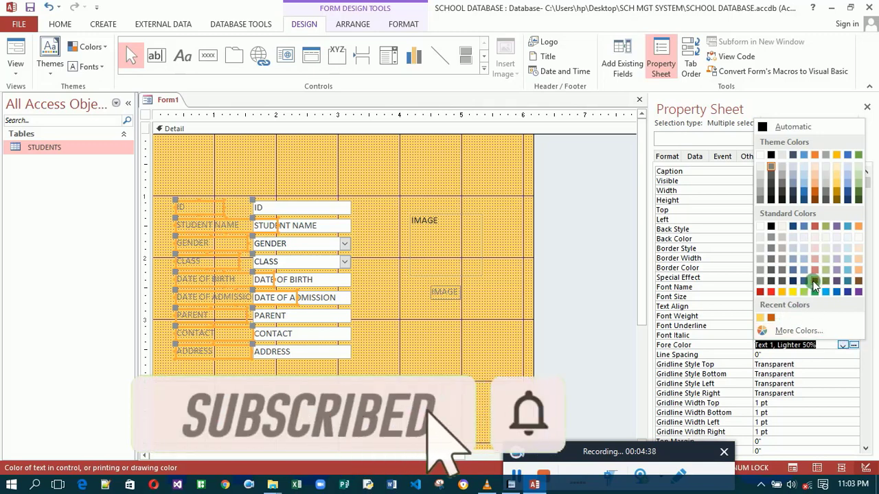
click(772, 282)
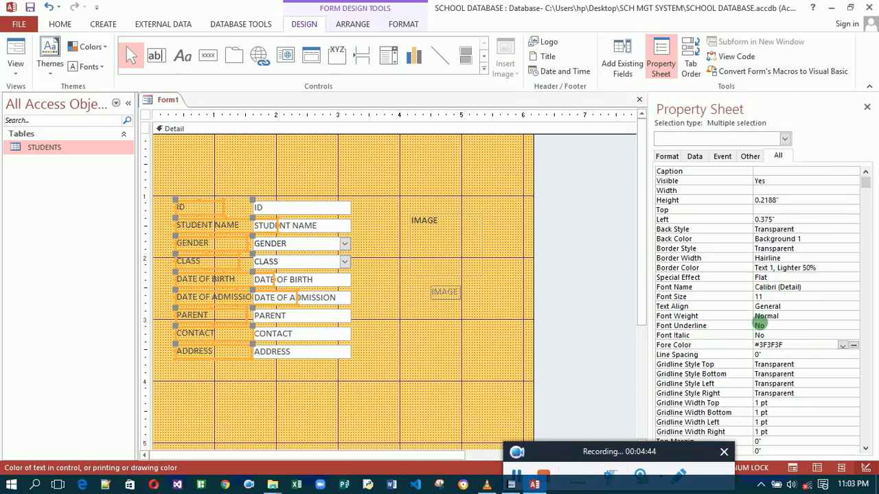
Step: Set the font weight of the selected ID to ADDRESS labels to Heavy
click(797, 316)
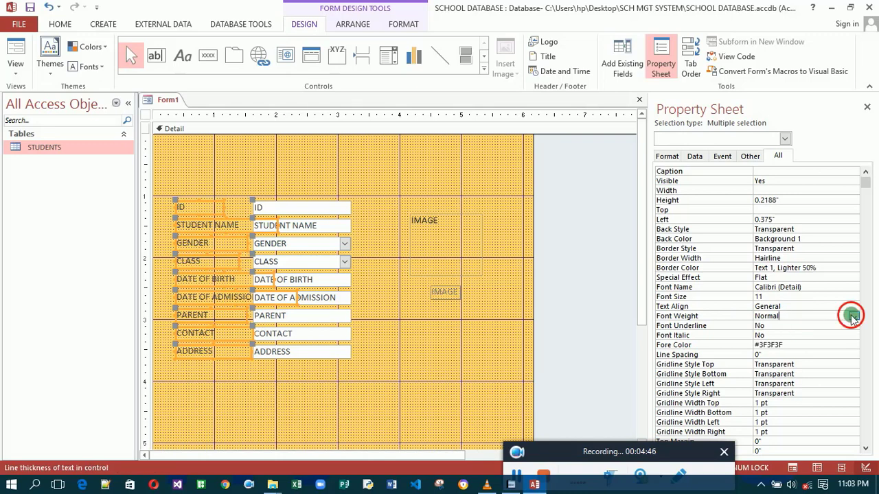
click(851, 317)
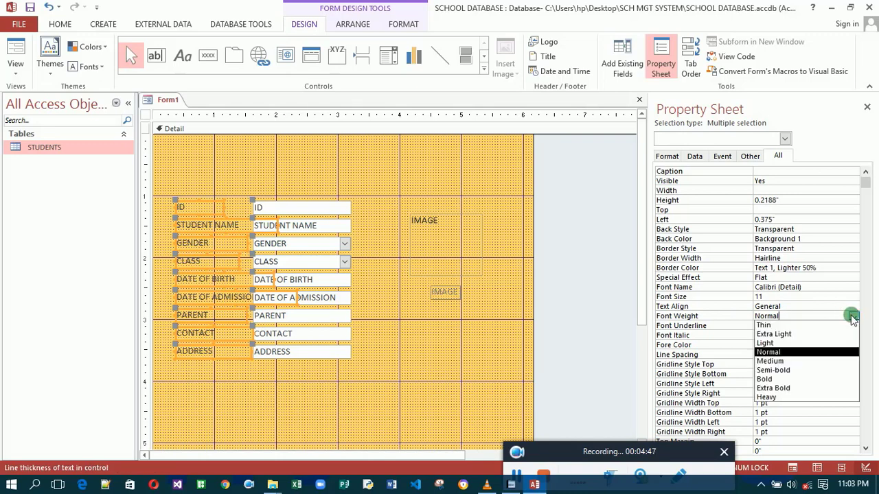
click(782, 398)
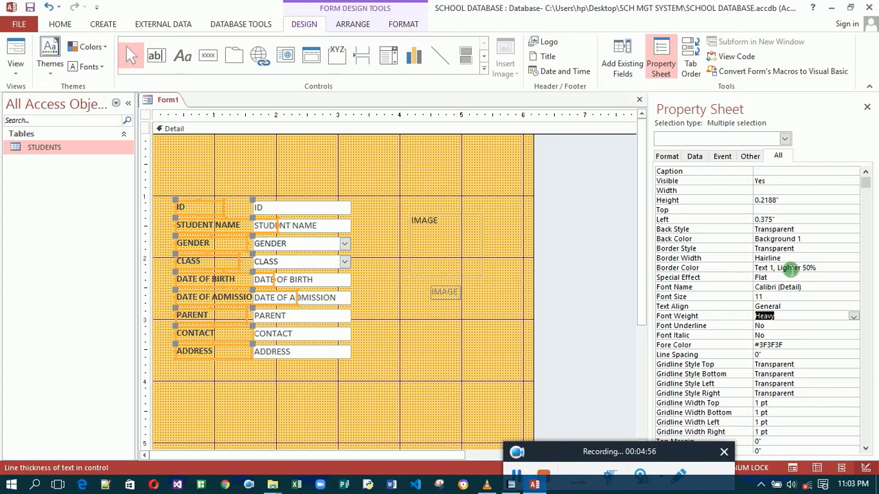
click(814, 249)
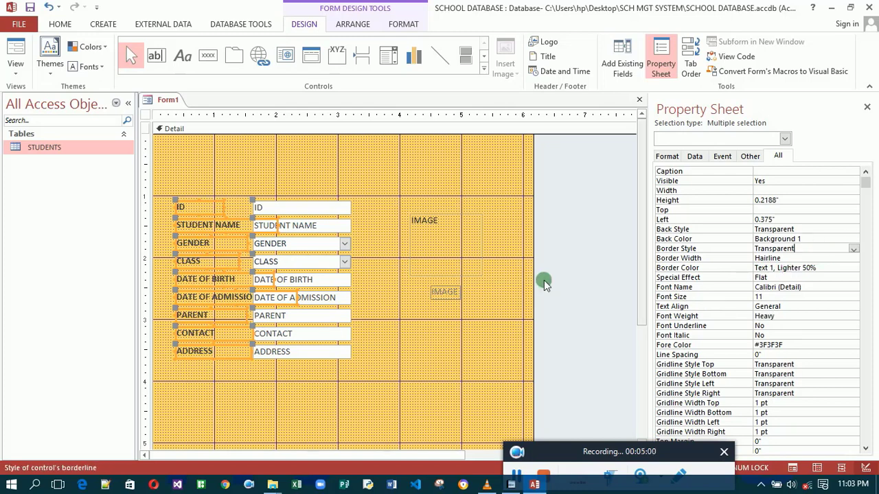
Step: Set the IMAGE attachment box's back style to Normal
click(450, 251)
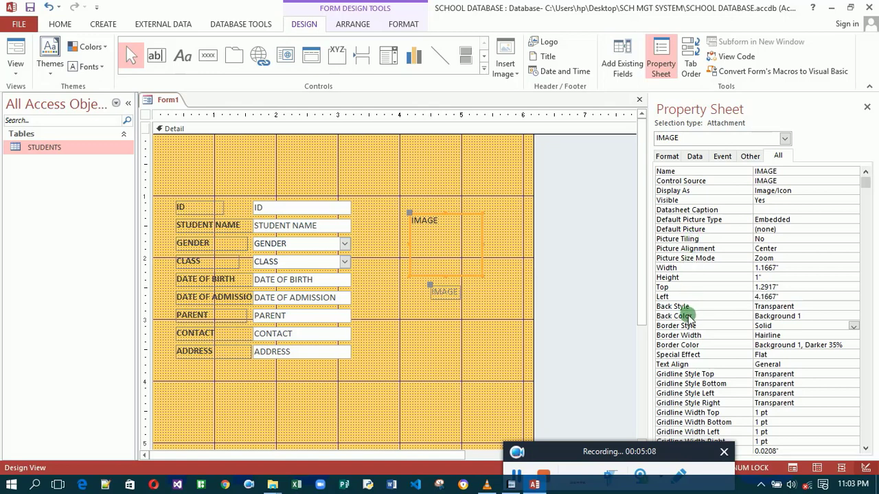
click(821, 309)
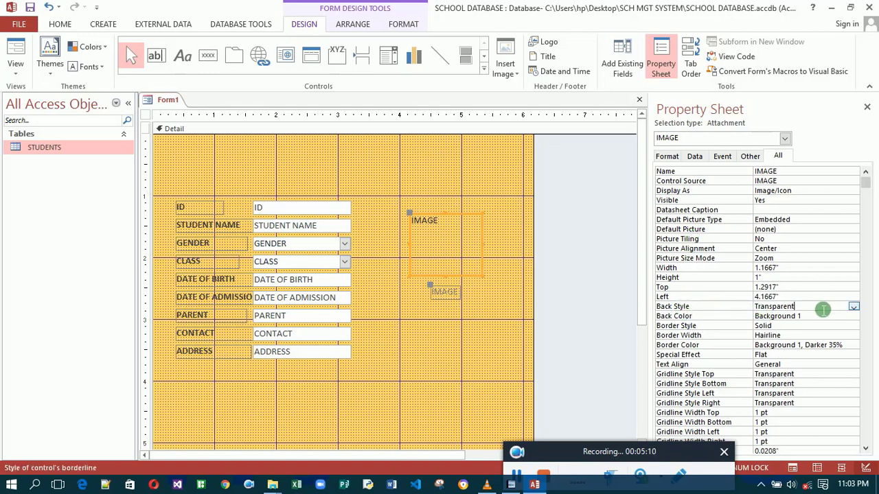
click(853, 309)
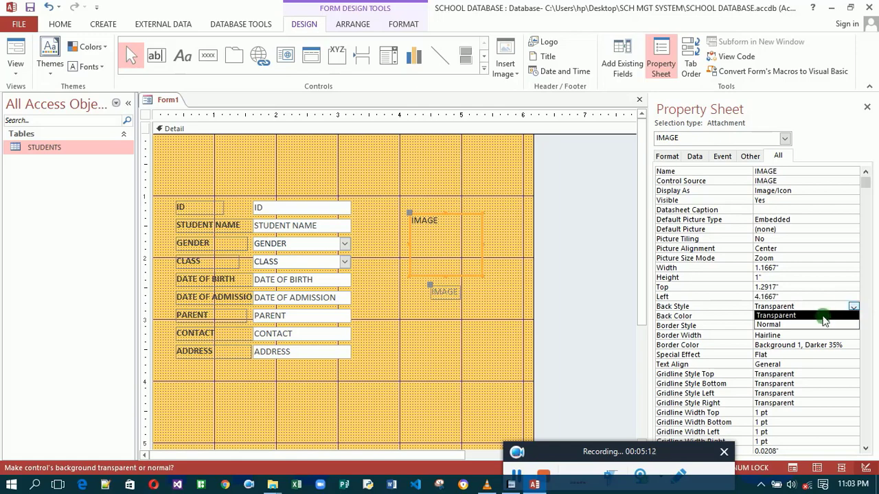
click(825, 326)
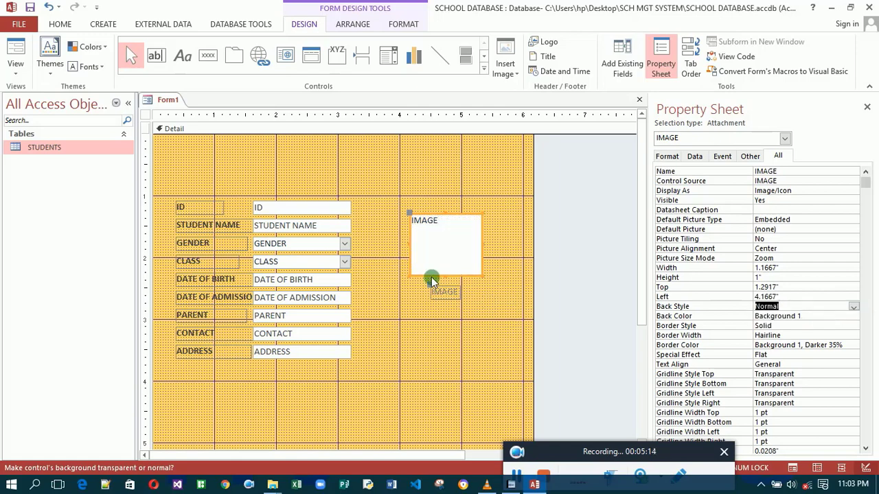
Step: Give the IMAGE label a Heavy font weight and the dark gray fore color #3F3F3F
click(443, 295)
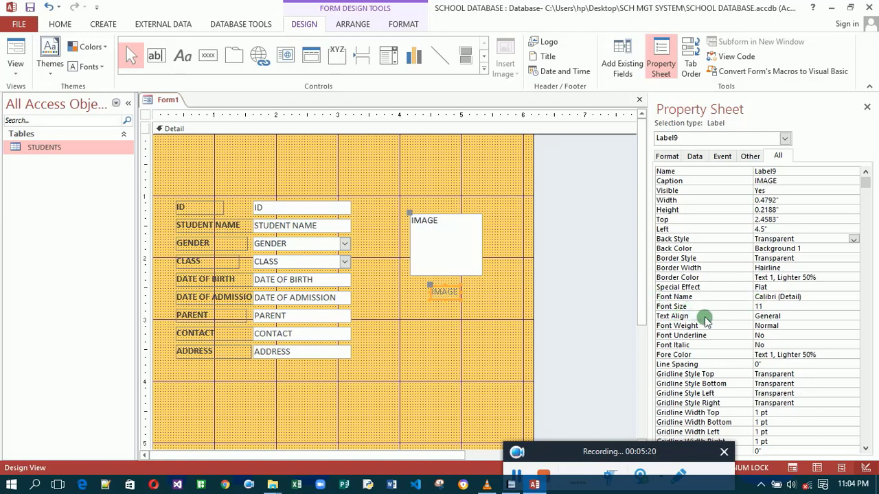
click(824, 328)
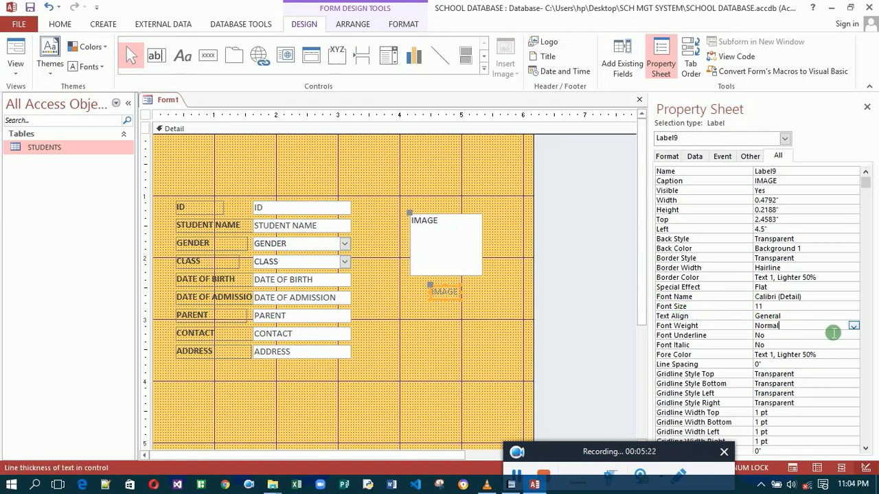
click(853, 326)
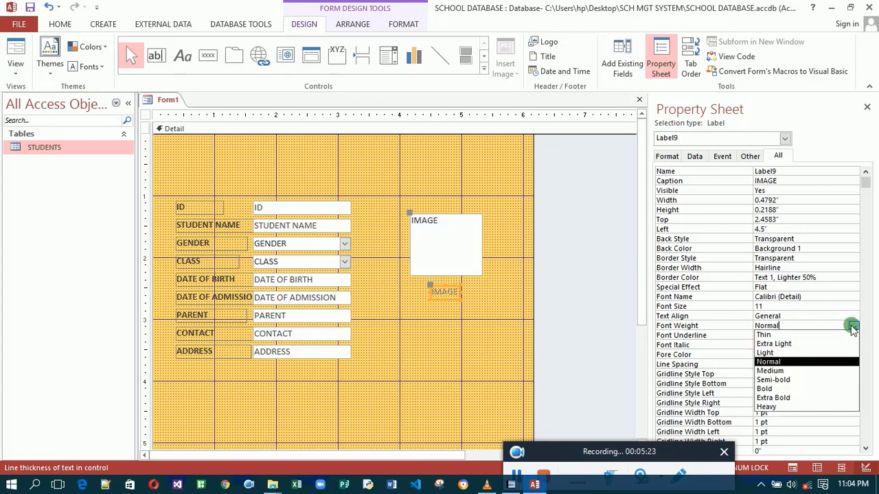
click(782, 406)
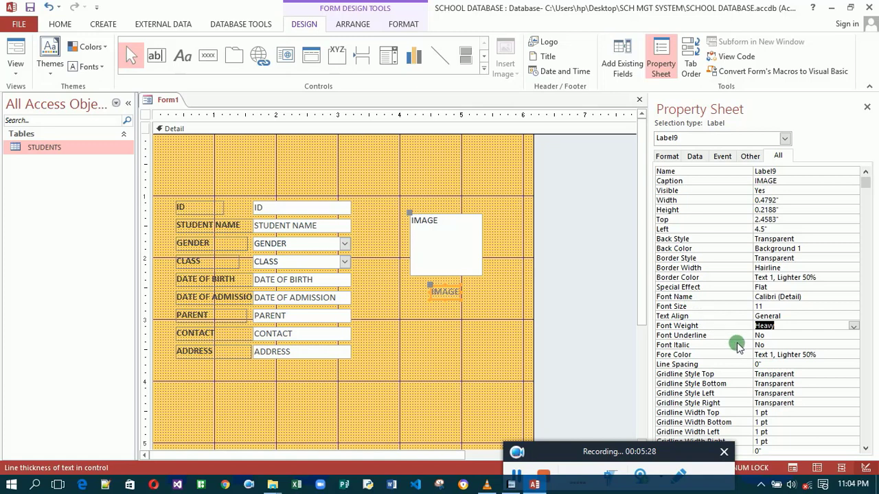
click(845, 358)
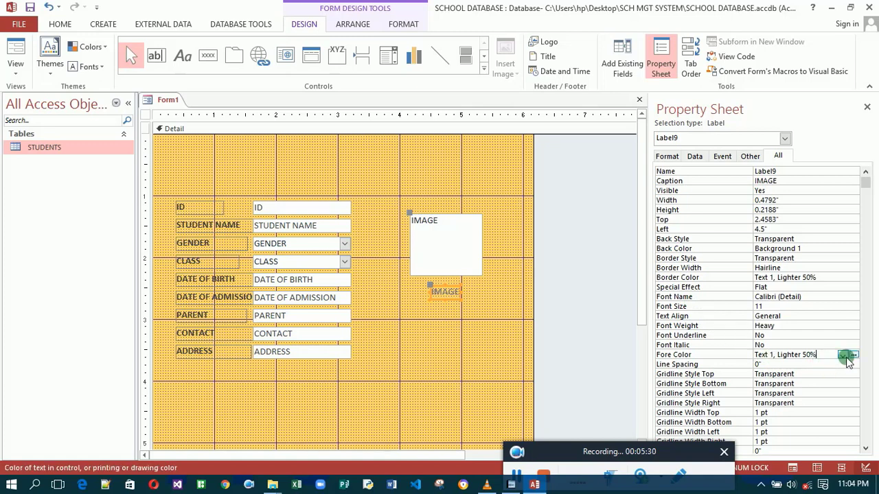
click(851, 355)
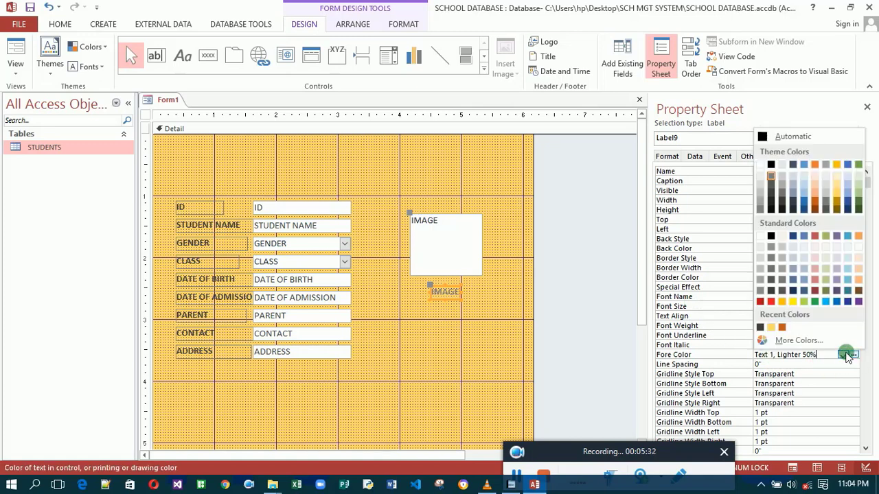
click(763, 329)
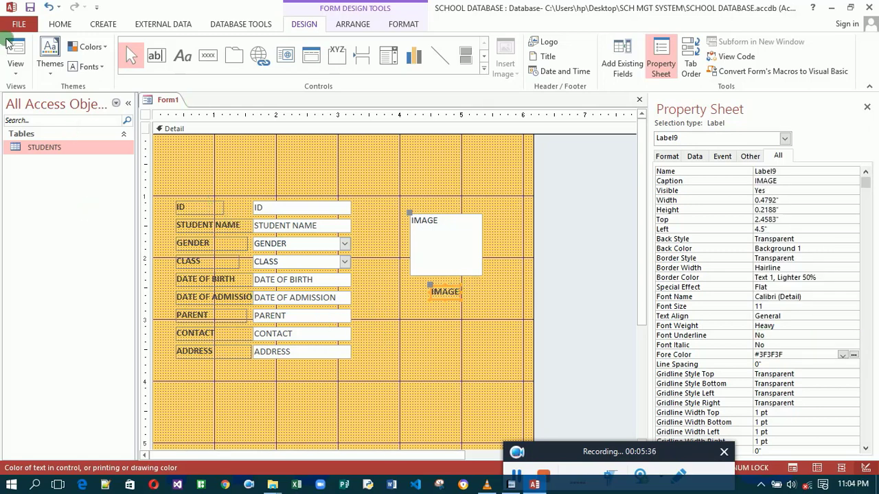
Step: Preview the form in Form View, checking its labels and image box, and return to Design View
click(18, 67)
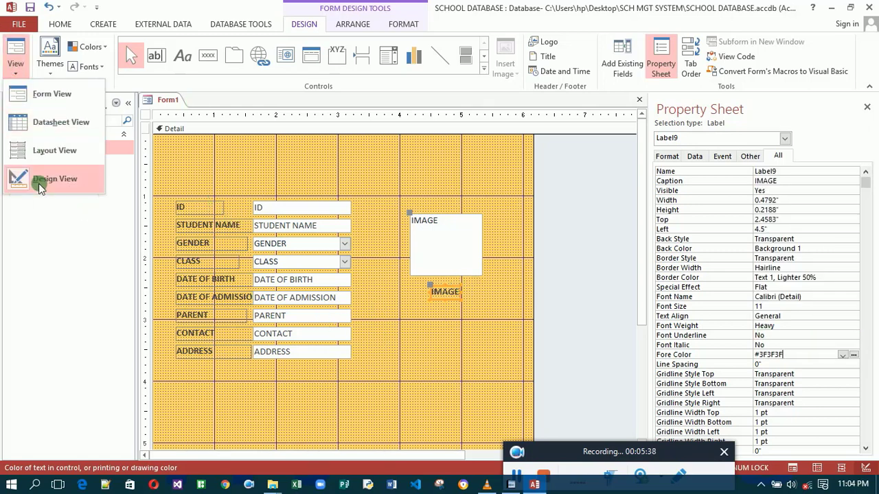
click(43, 96)
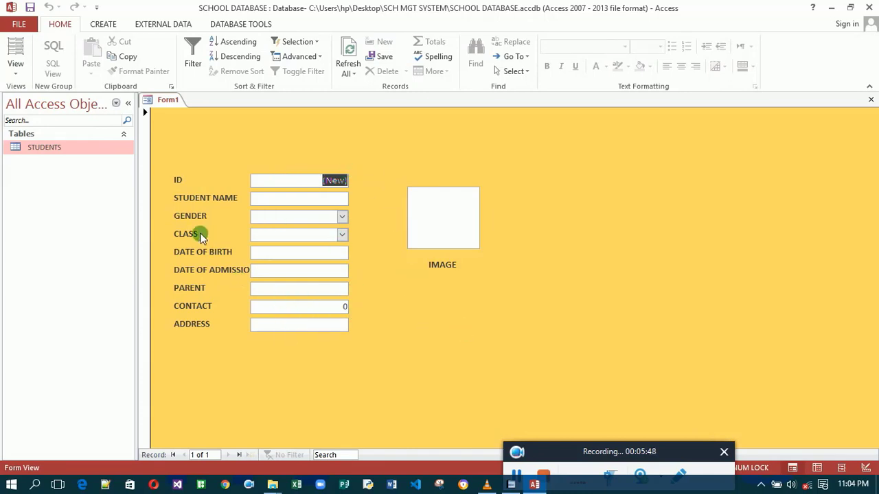
click(15, 65)
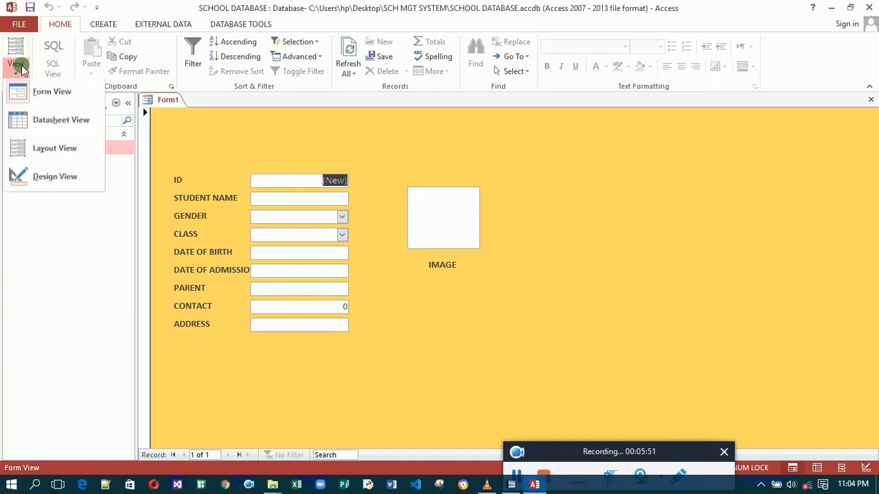
click(42, 179)
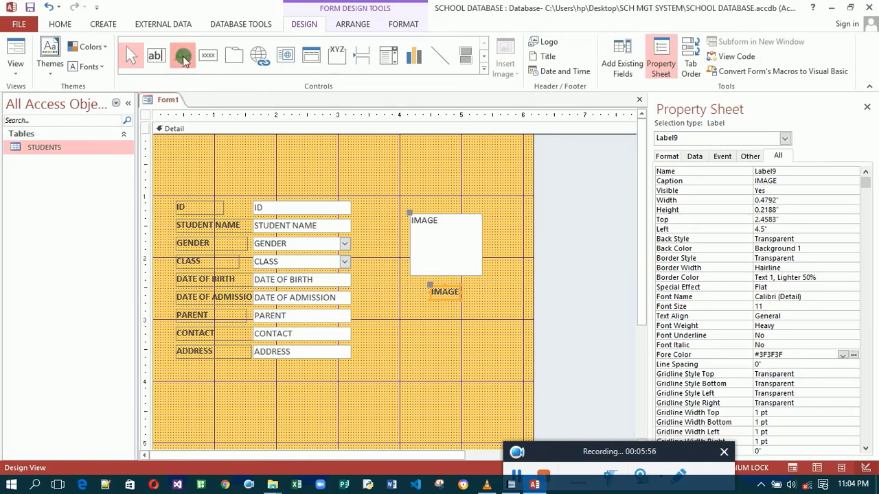
Step: Add a label about 4.3 by 0.46 inches above the fields, captioned STUDENT ADMISSION FORM
click(183, 56)
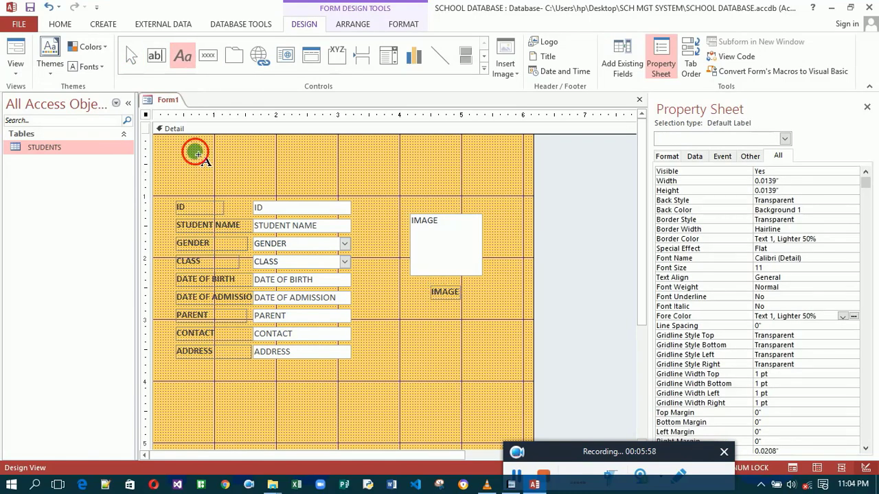
drag(196, 154, 462, 179)
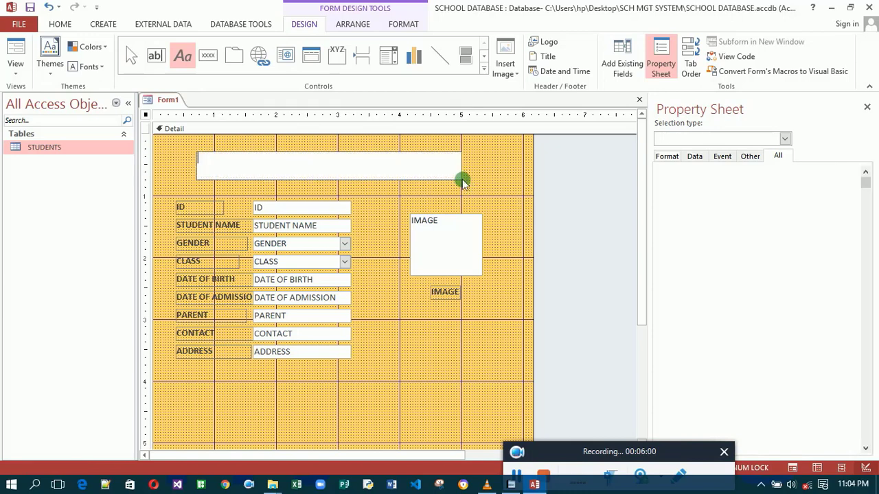
key(Escape)
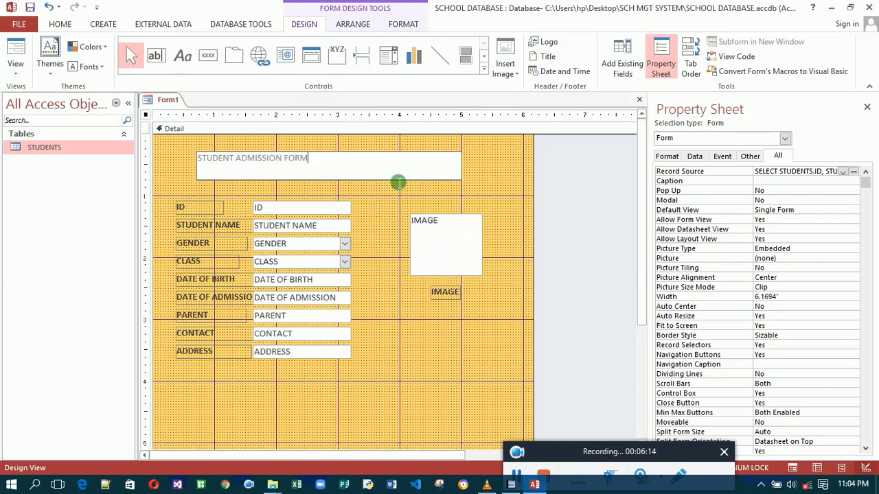
key(Return)
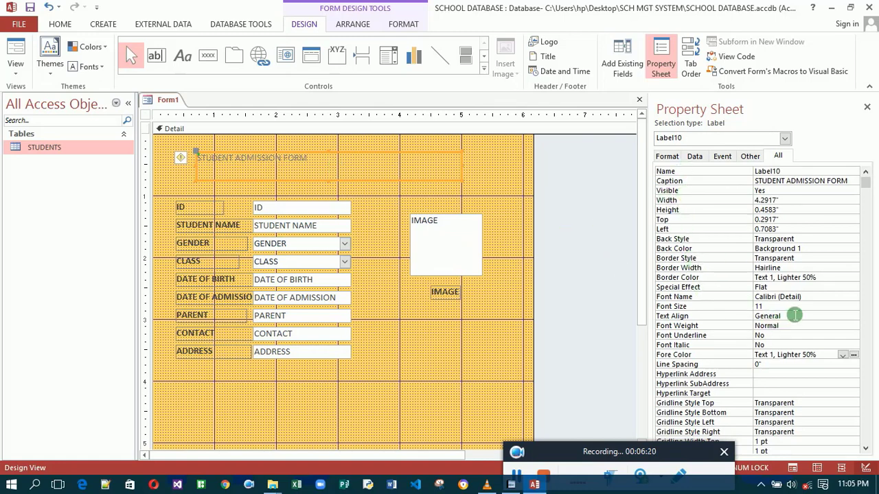
Step: Try font size 18 on the title label, settle on 22, and set its font weight to Extra Bold
click(852, 307)
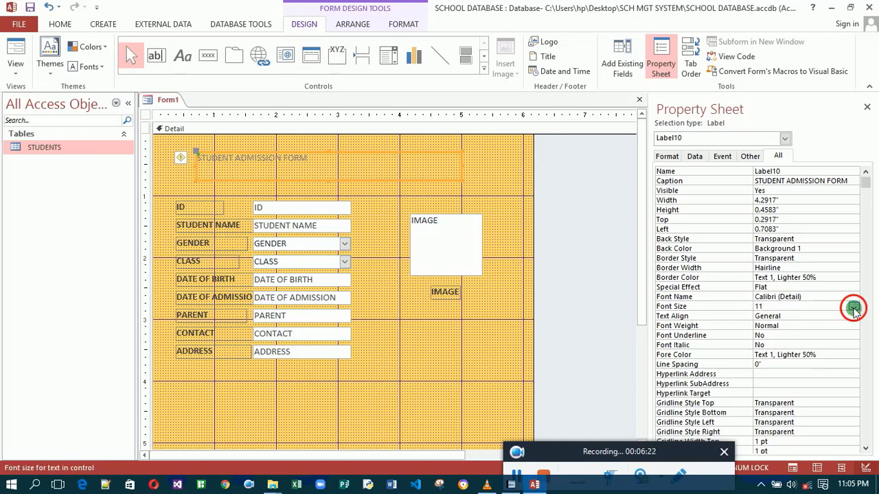
click(854, 307)
click(794, 383)
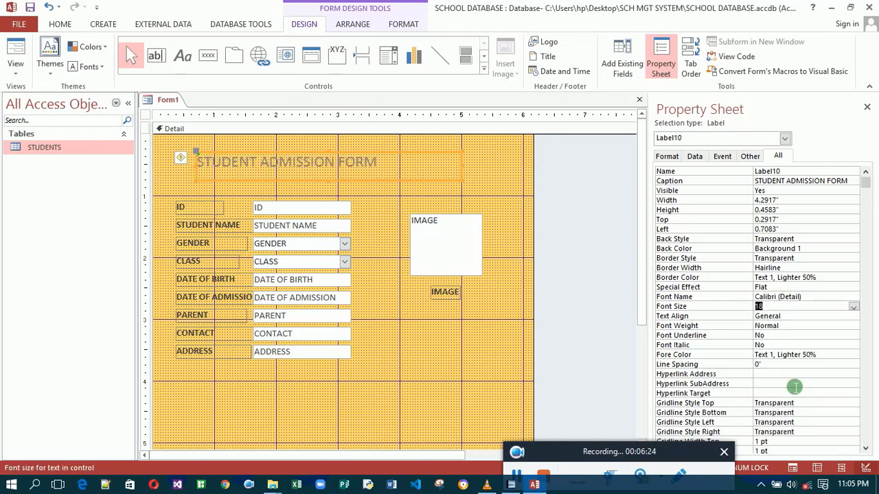
click(854, 307)
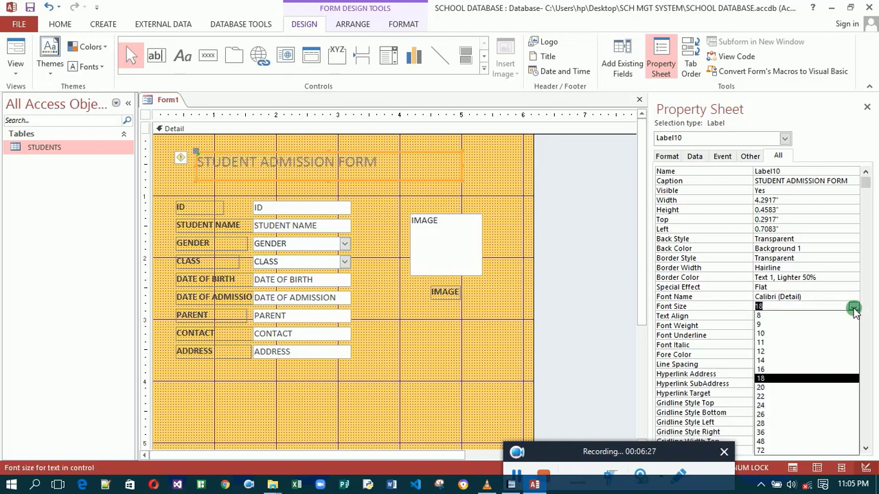
click(796, 396)
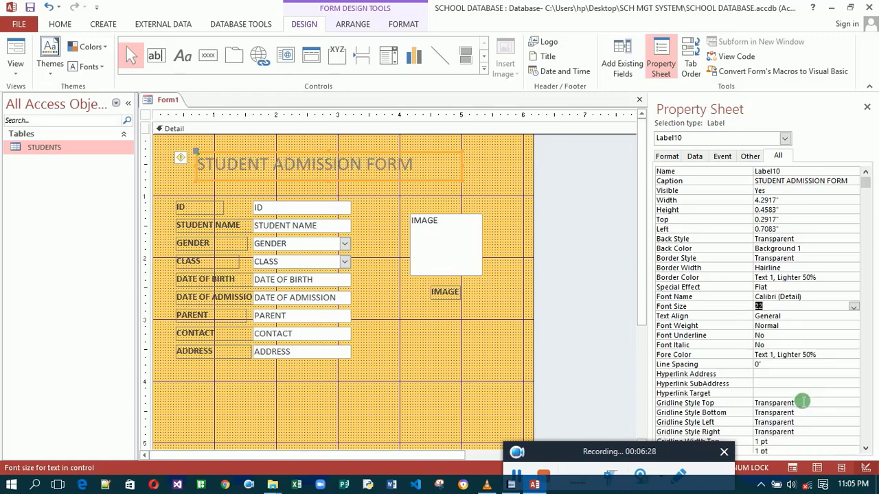
click(802, 329)
click(853, 326)
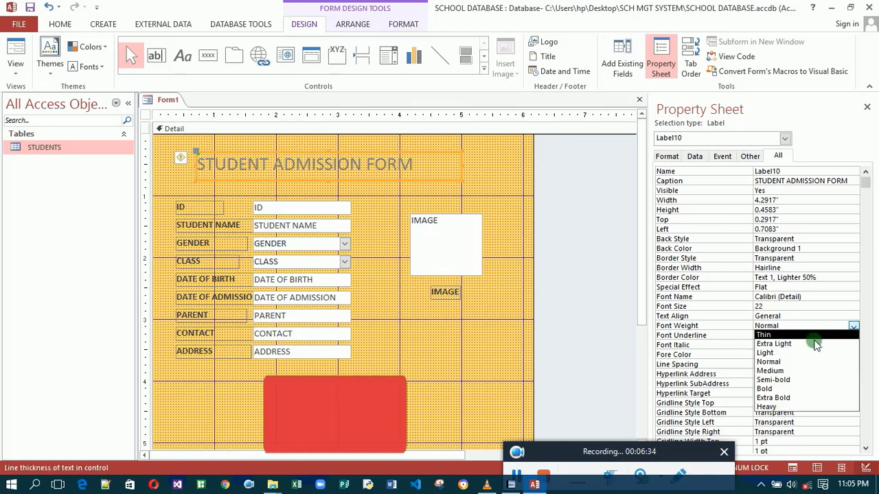
click(779, 398)
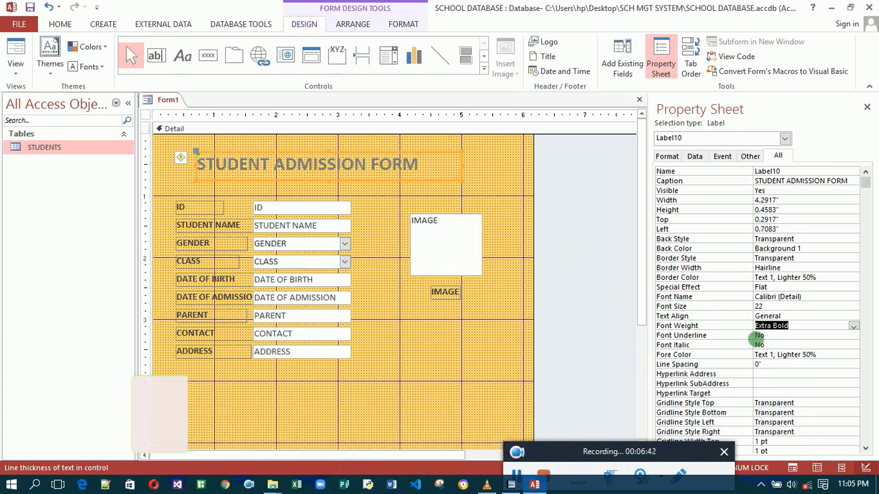
Step: Try light blue #00B7EF as the title label's fore color, and settle on red #ED1C24
click(837, 358)
click(843, 356)
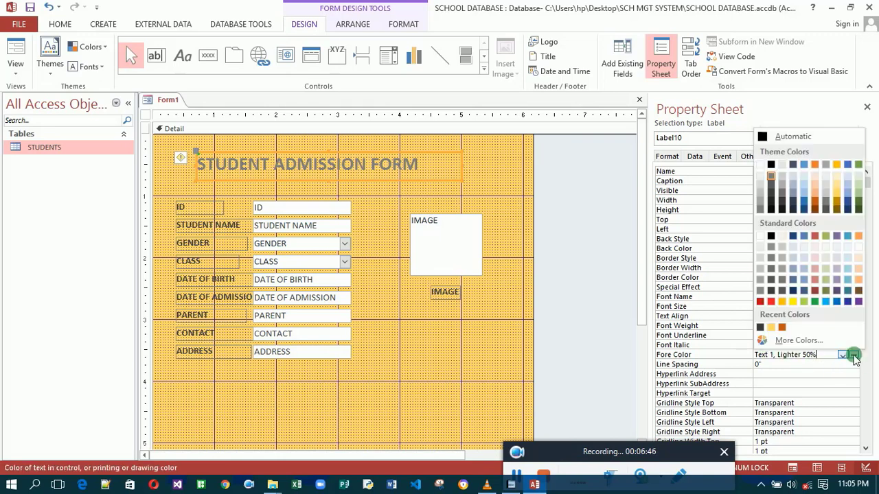
click(826, 302)
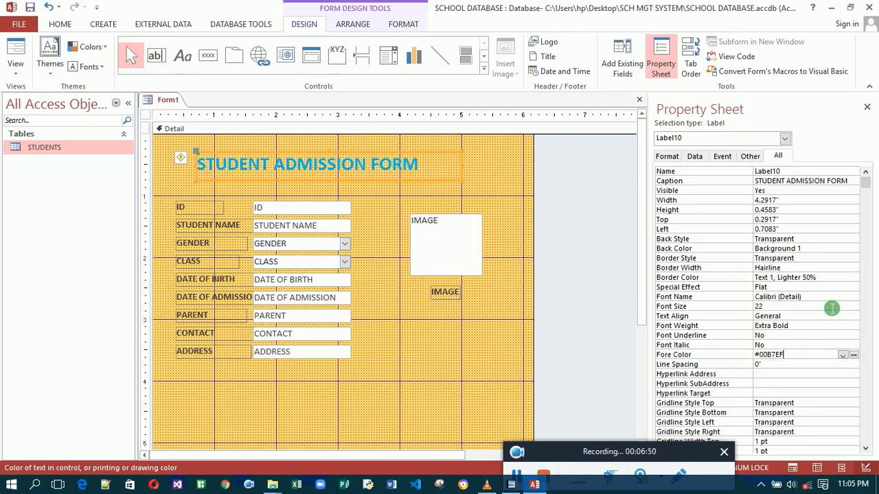
click(853, 356)
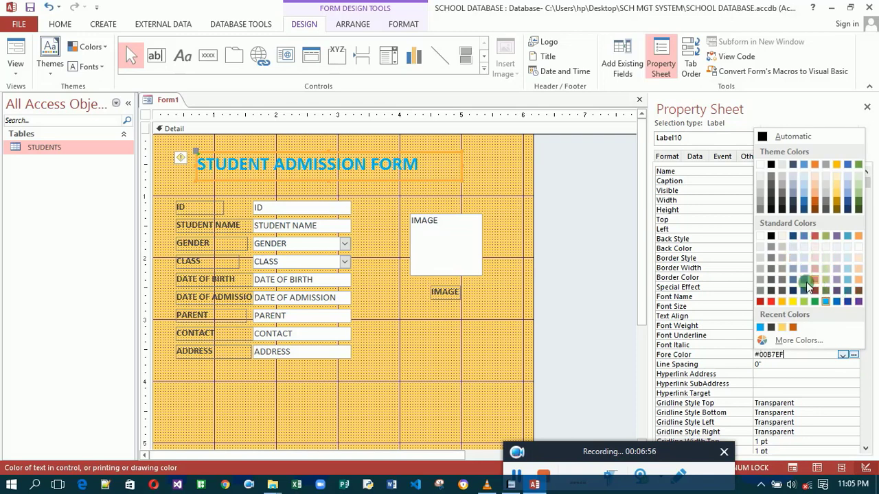
click(773, 303)
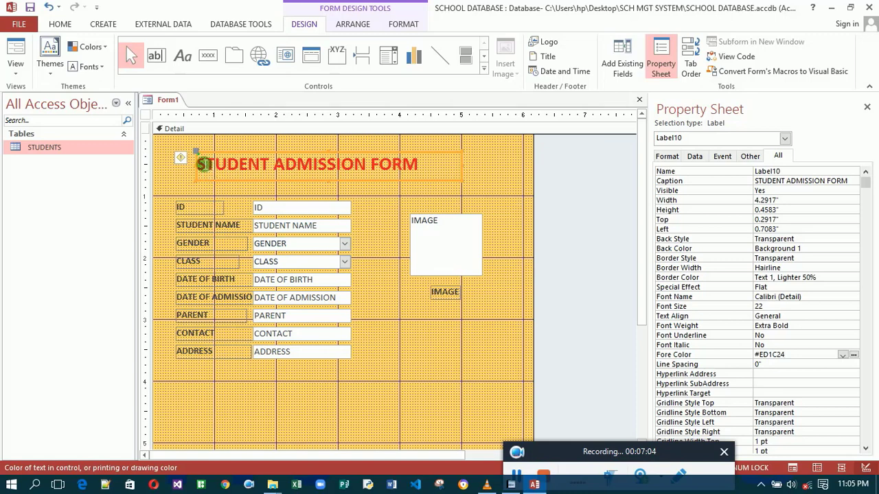
Step: Move the title label to about 1.2 inches from the left and 0.4 inches from the top, and display the form in Form View
drag(199, 160, 232, 171)
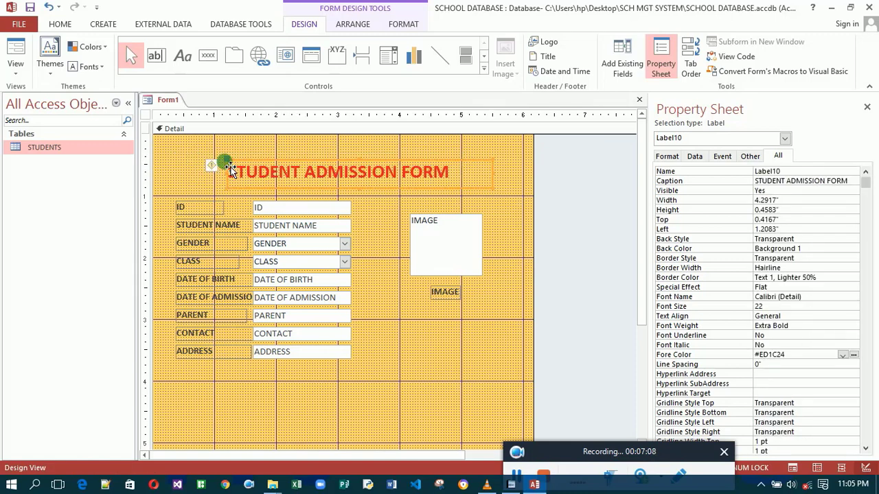
click(17, 53)
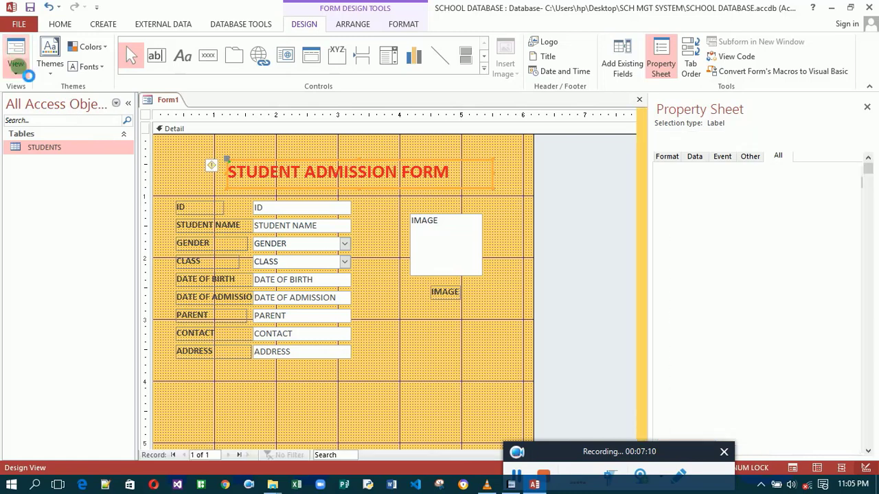